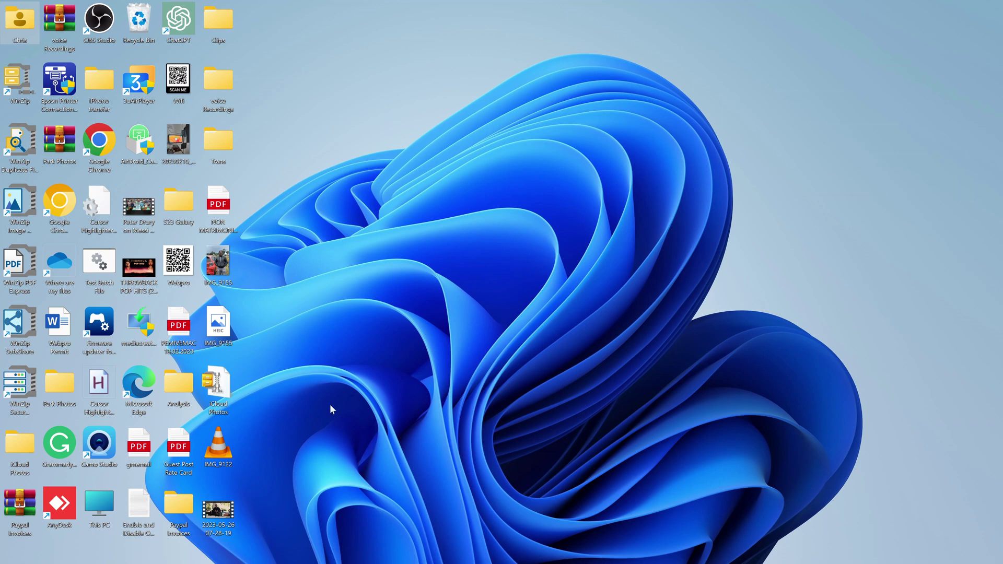
Step: Bring up the hidden taskbar at the bottom of the desktop
mouse_move(382, 552)
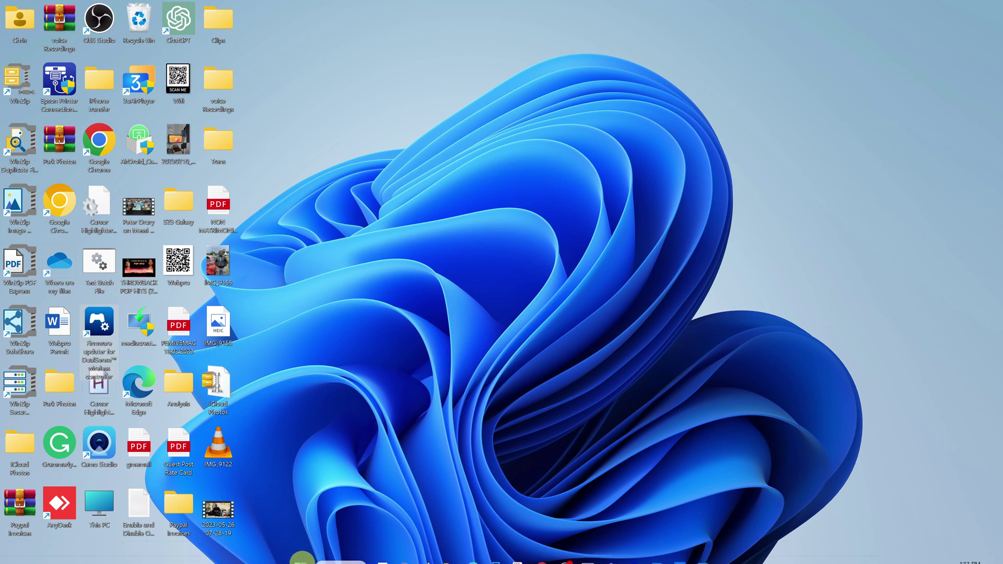
Step: Search 'microsoft' from the Start menu and launch the Microsoft Store best match
click(305, 551)
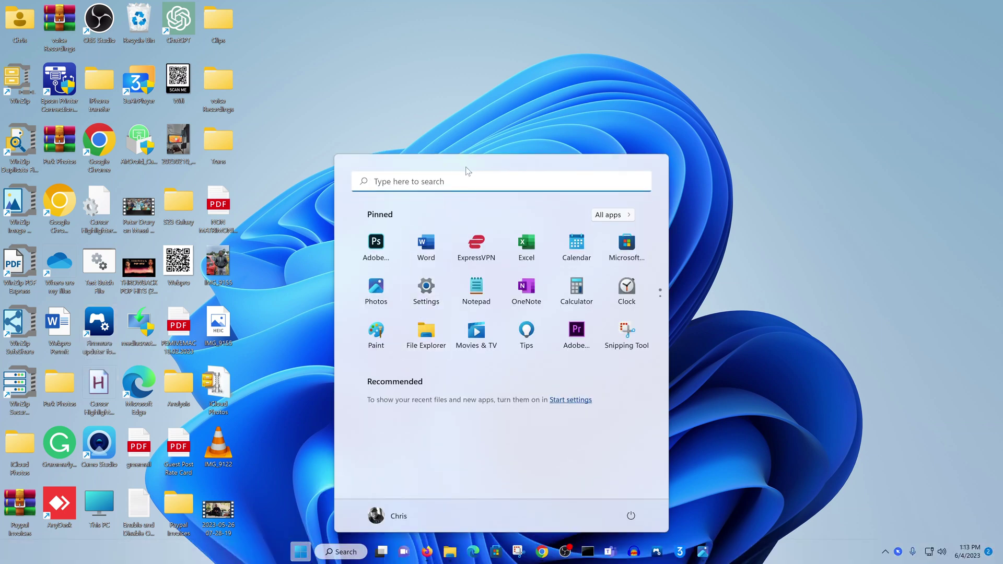
click(469, 182)
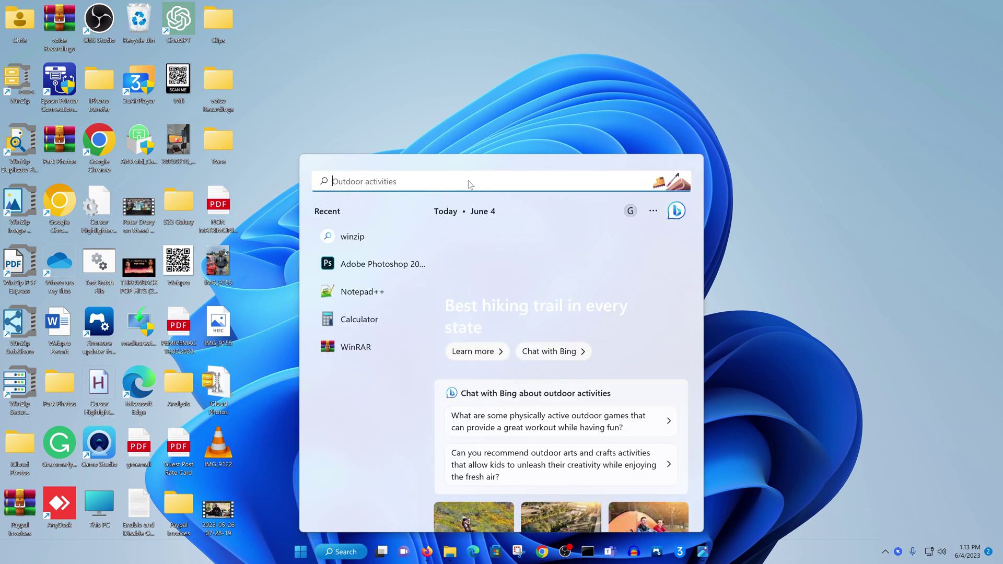
text(mi)
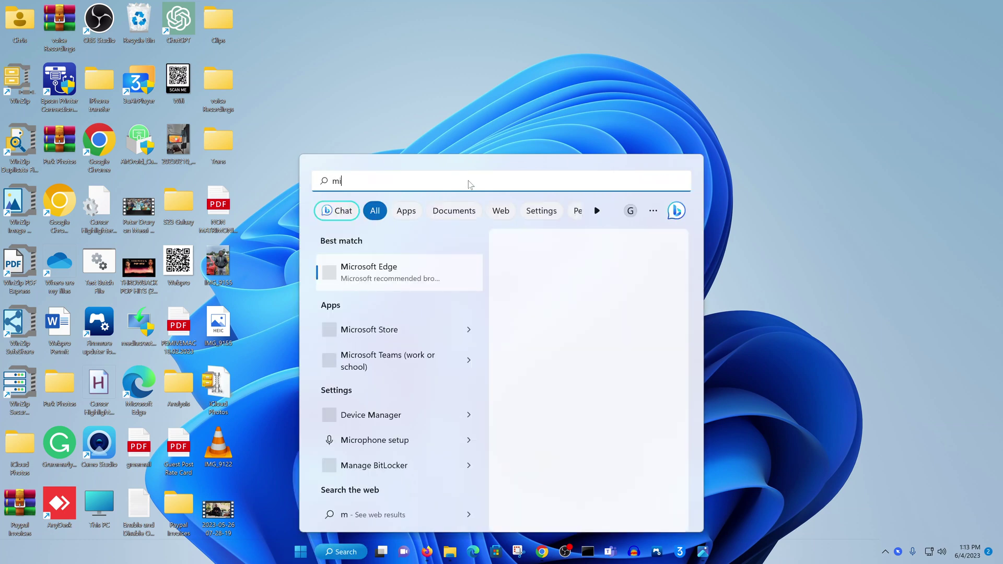
text(crosoft)
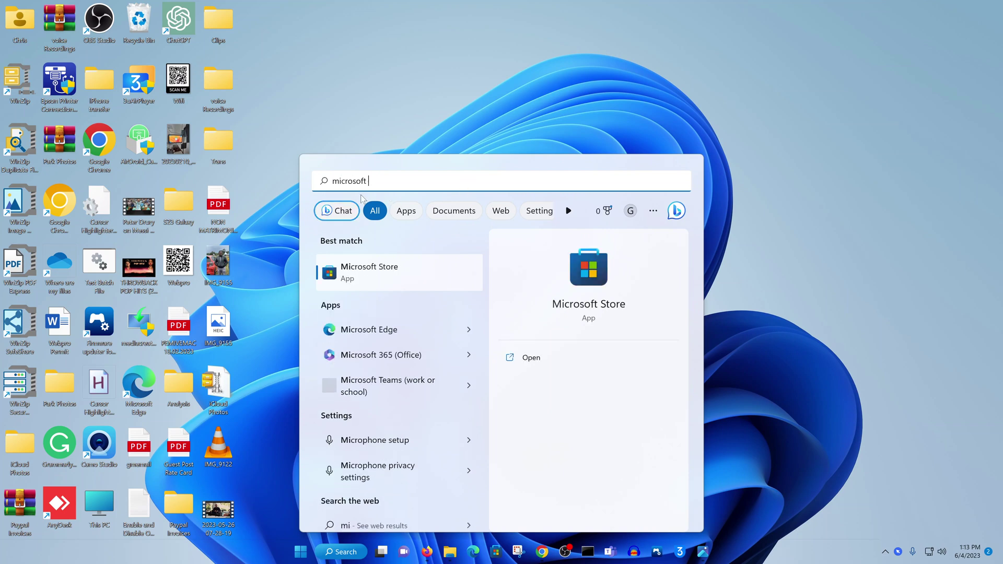
click(416, 273)
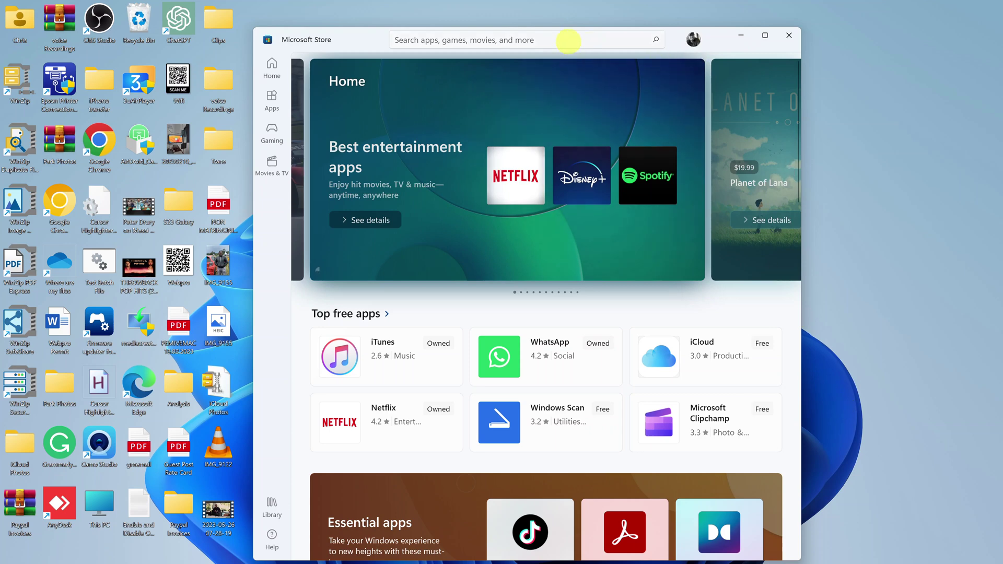
Step: Search the Store for 'icloud' to list the free iCloud app first
click(567, 40)
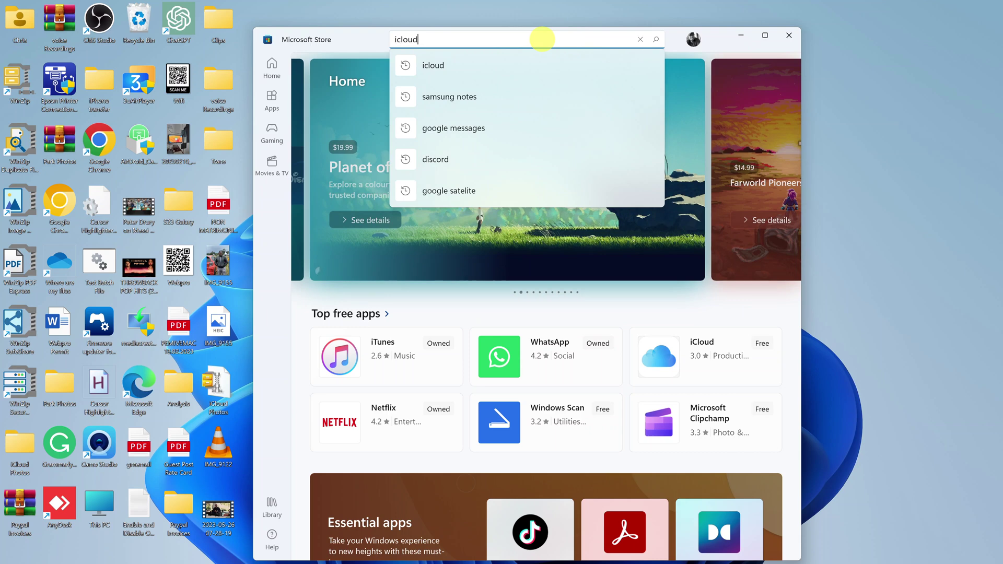
key(Return)
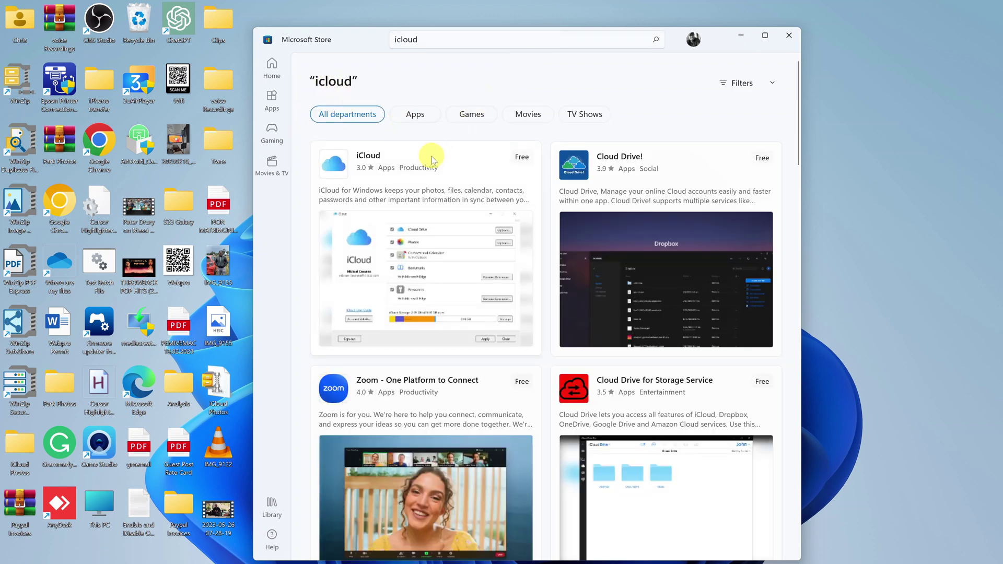
Step: Open Apple's iCloud app page and install it with Get
click(365, 157)
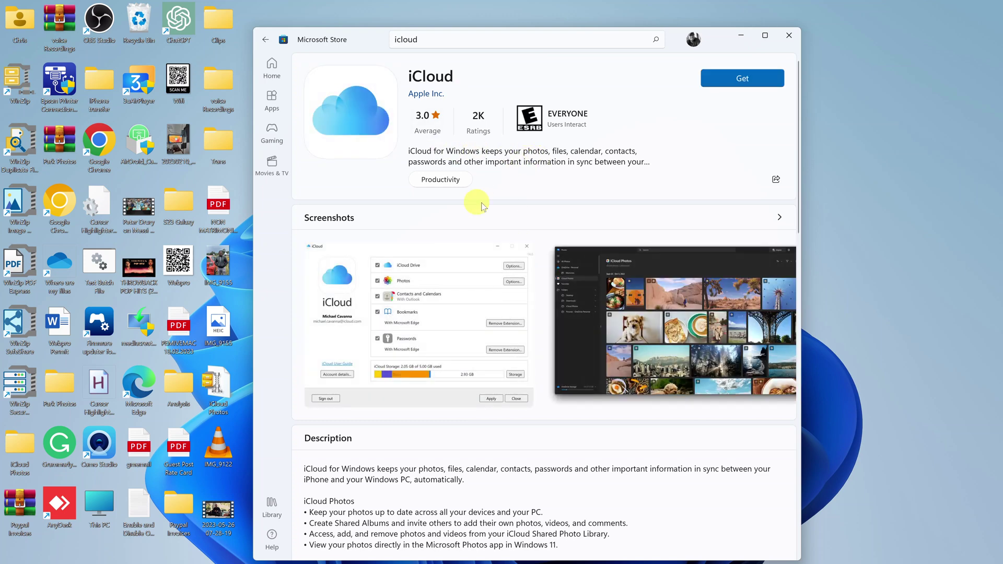
click(742, 77)
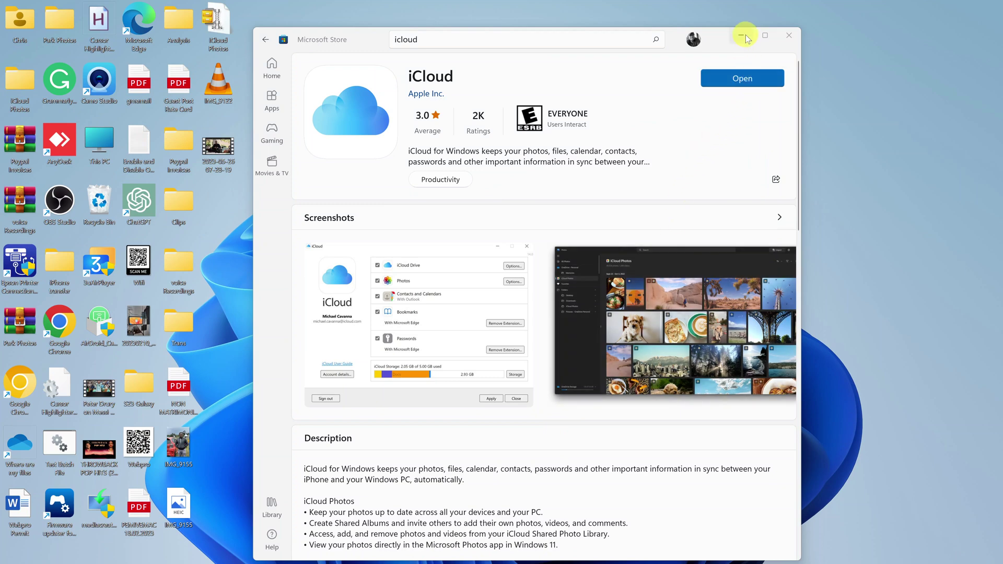
Step: Close Microsoft Store, then dismiss a partly typed 'iclou' Start search
click(789, 35)
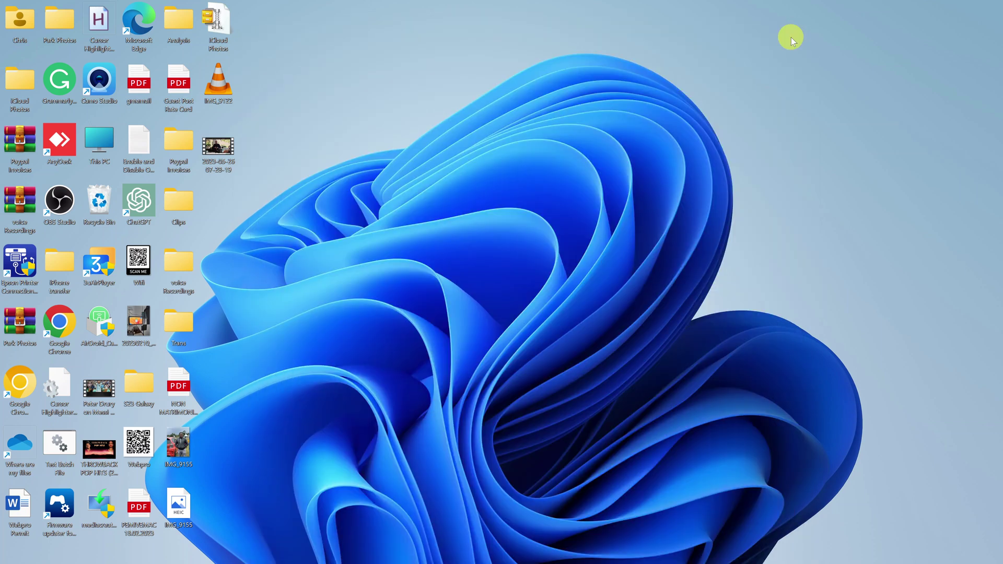
click(300, 552)
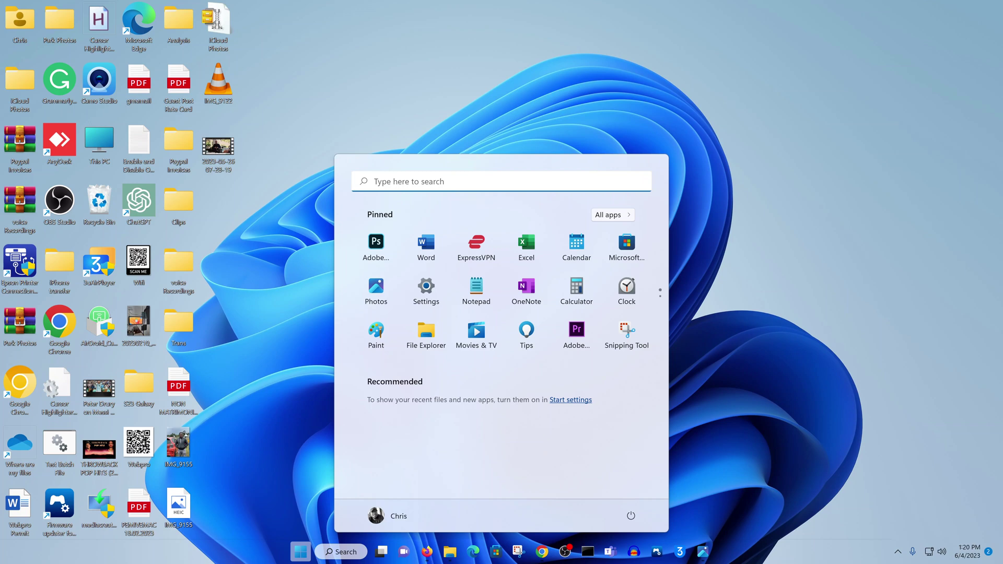
text(iclou)
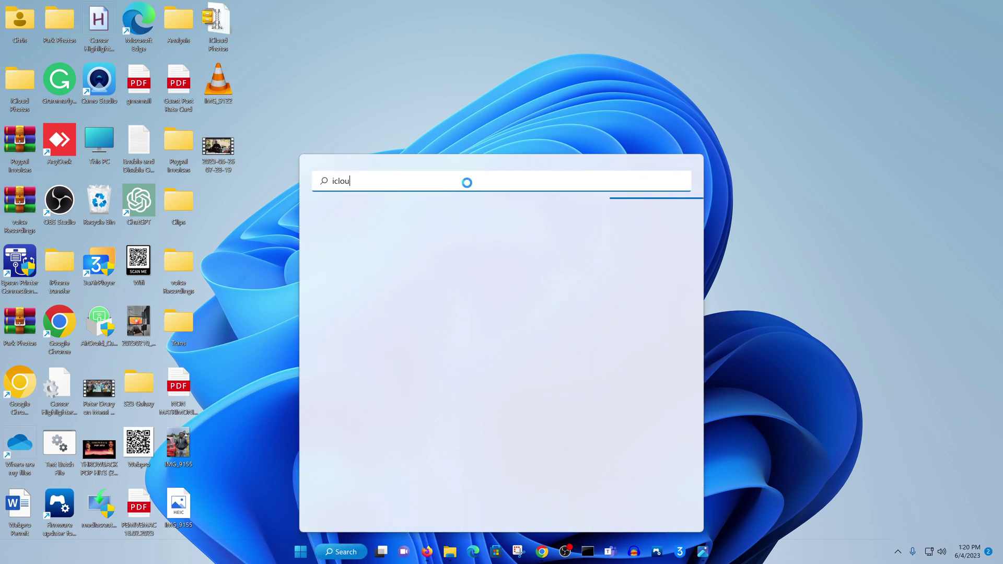
key(BackSpace)
key(BackSpace)
key(BackSpace)
key(BackSpace)
key(BackSpace)
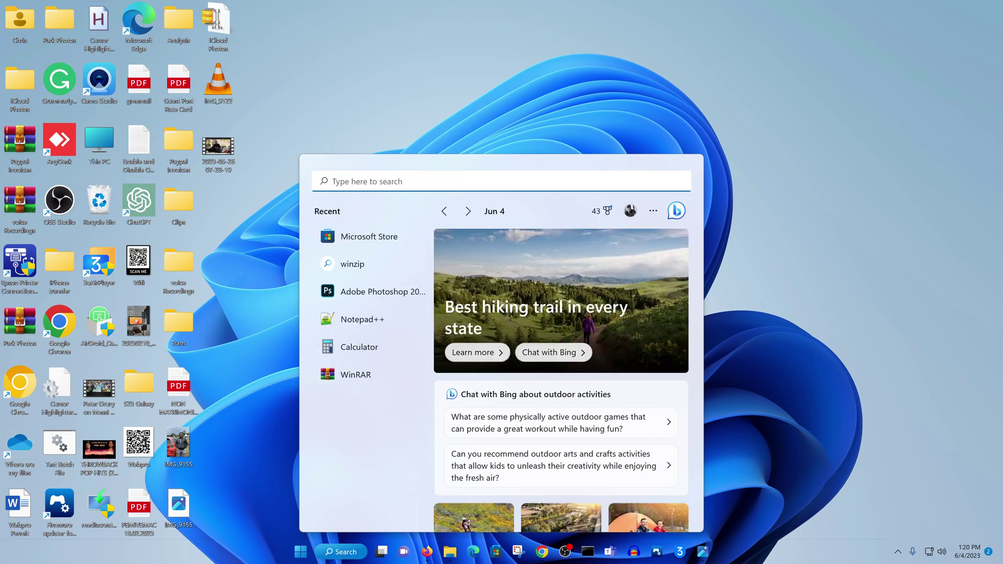
click(535, 112)
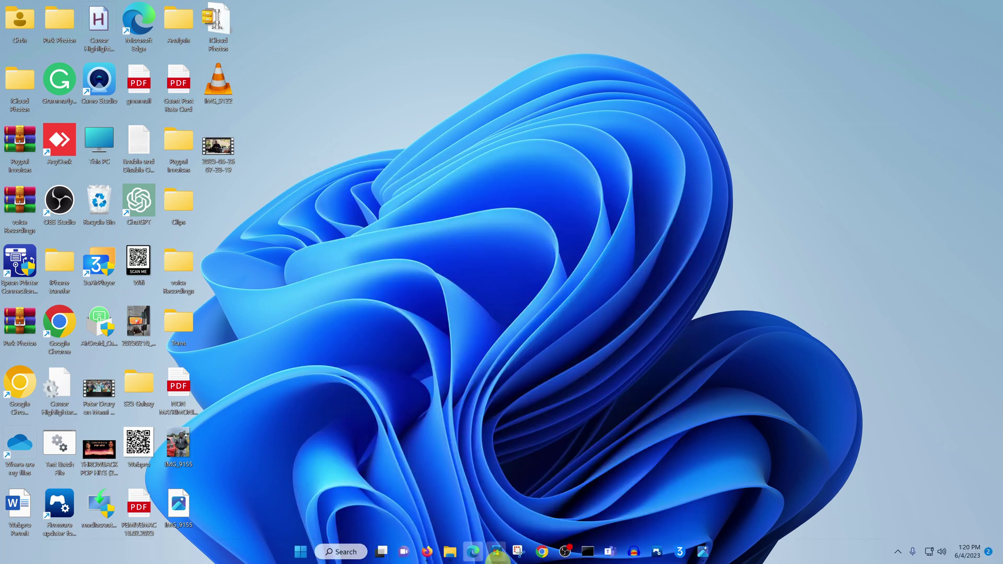
Step: Reopen Microsoft Store from the taskbar, open Start over it, and minimize the Store
click(496, 552)
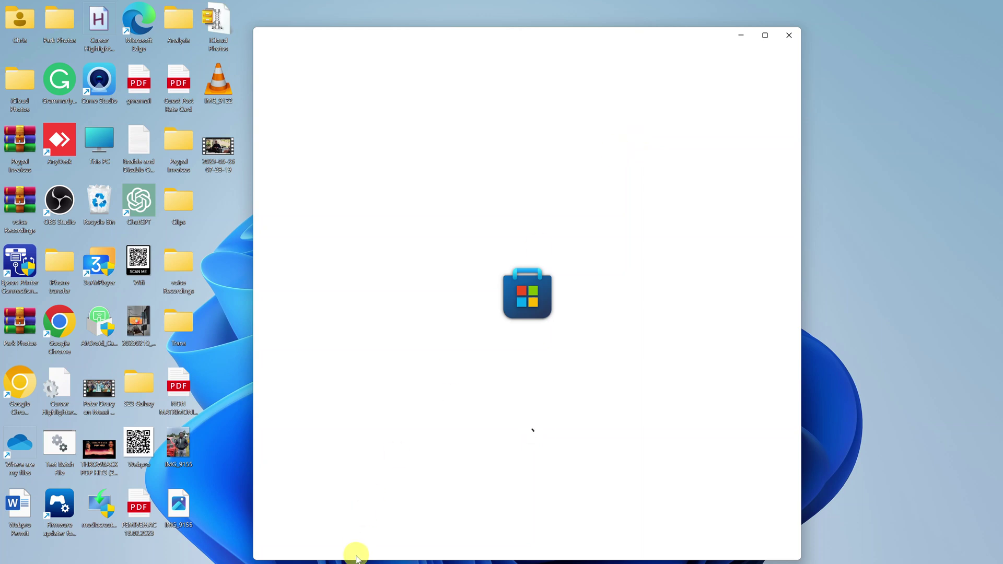
mouse_move(332, 548)
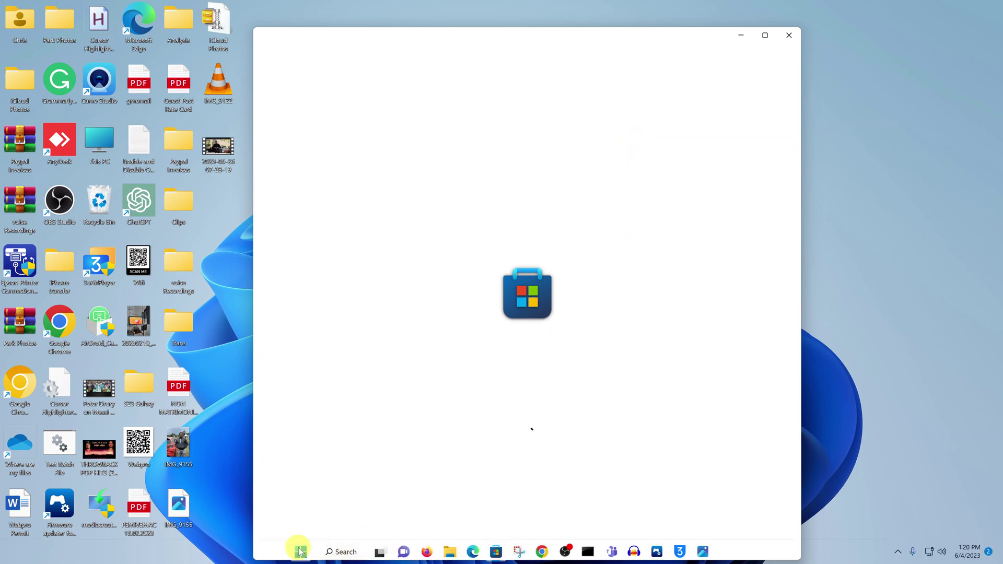
click(300, 551)
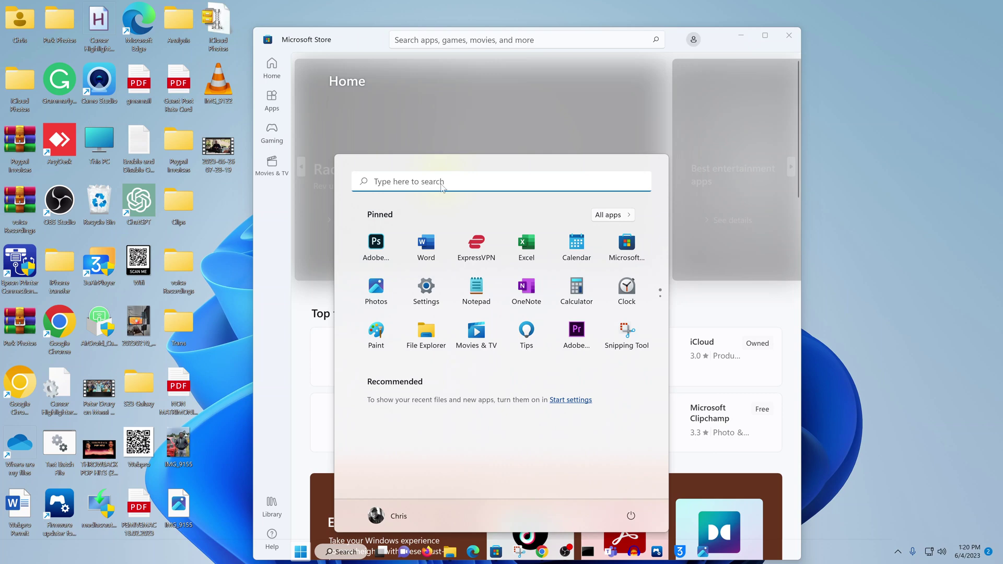
text(iclo)
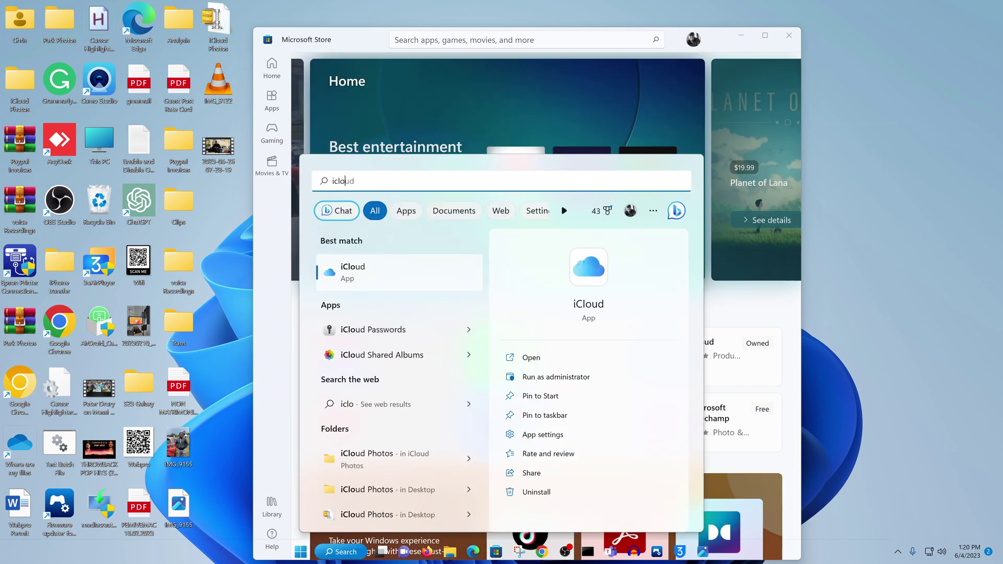
click(742, 35)
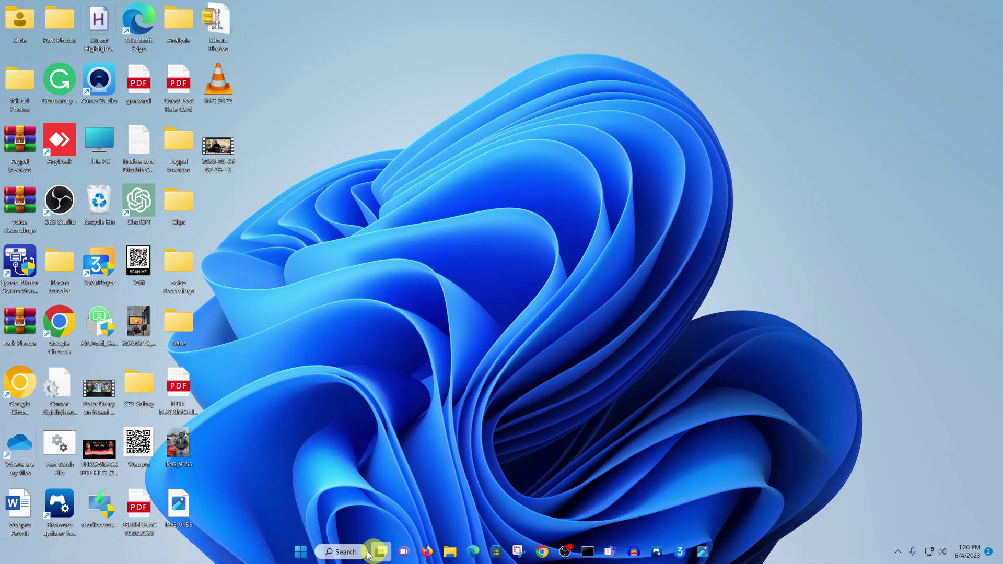
Step: Search Start for 'icloud' and bring up the iCloud best match's options menu
click(297, 553)
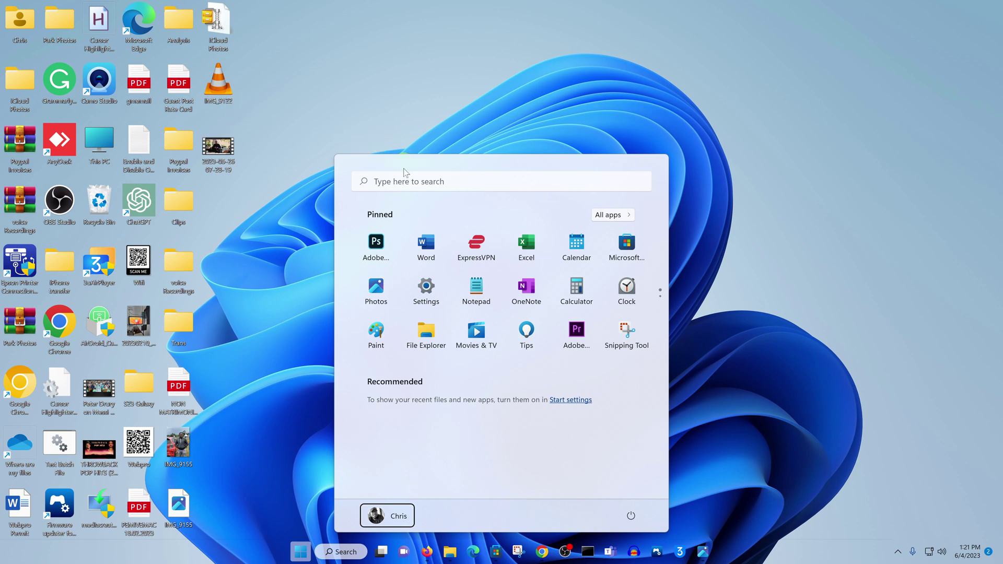
key(Tab)
key(super+s)
text(icl)
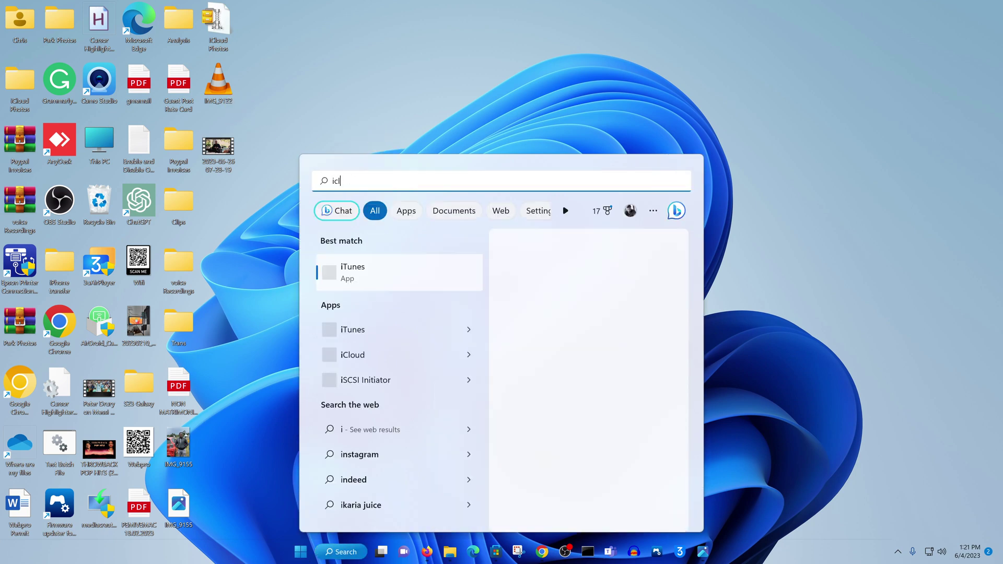
text(oud)
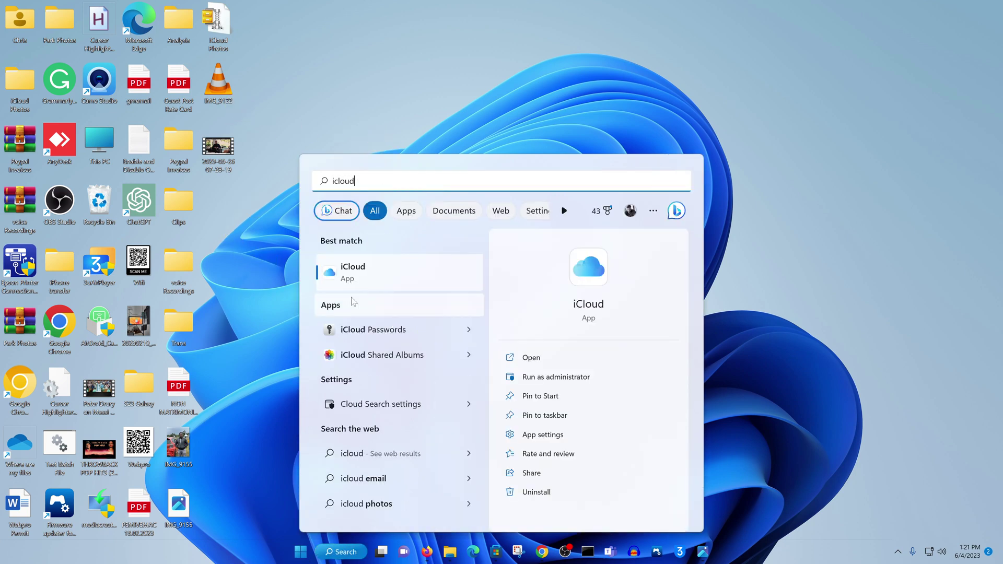
right_click(383, 276)
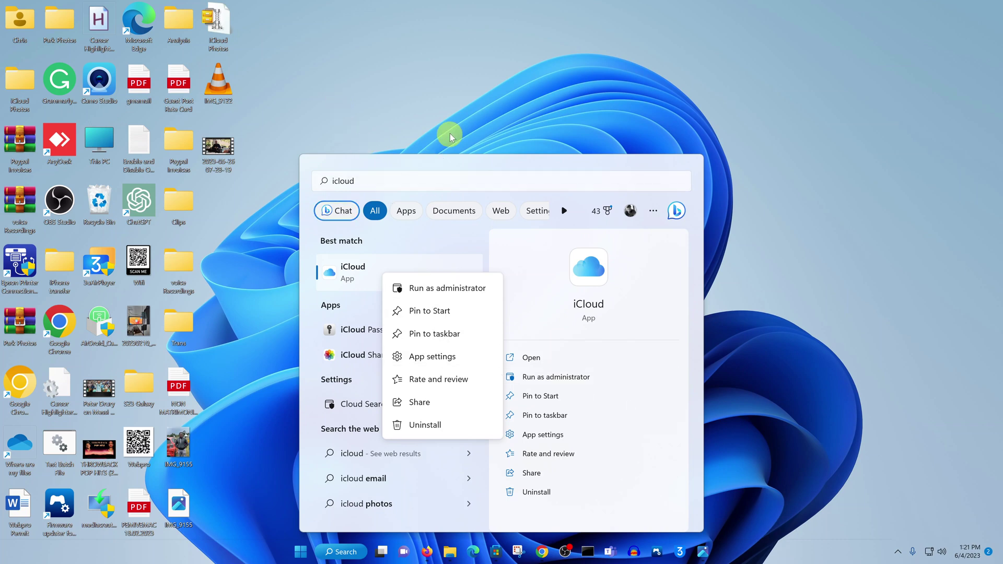
Step: Launch iCloud and drag its Apple ID sign-in window slightly up and left
click(357, 277)
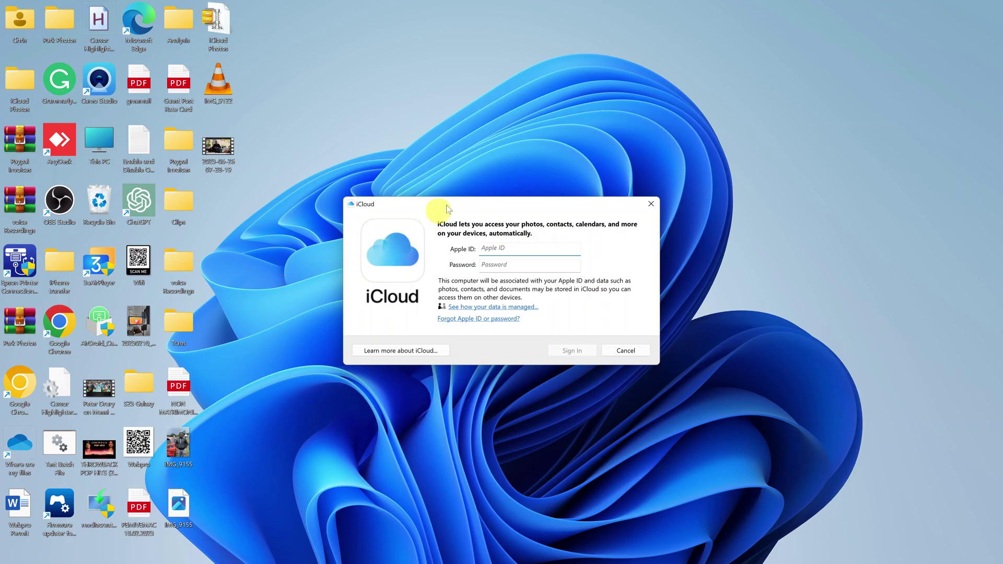
drag(465, 204, 439, 182)
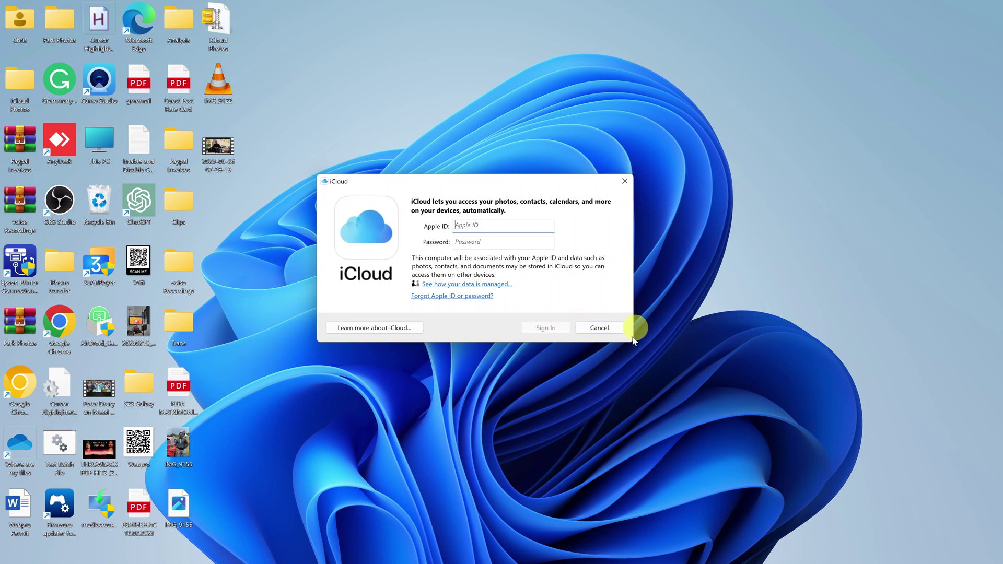
mouse_move(691, 556)
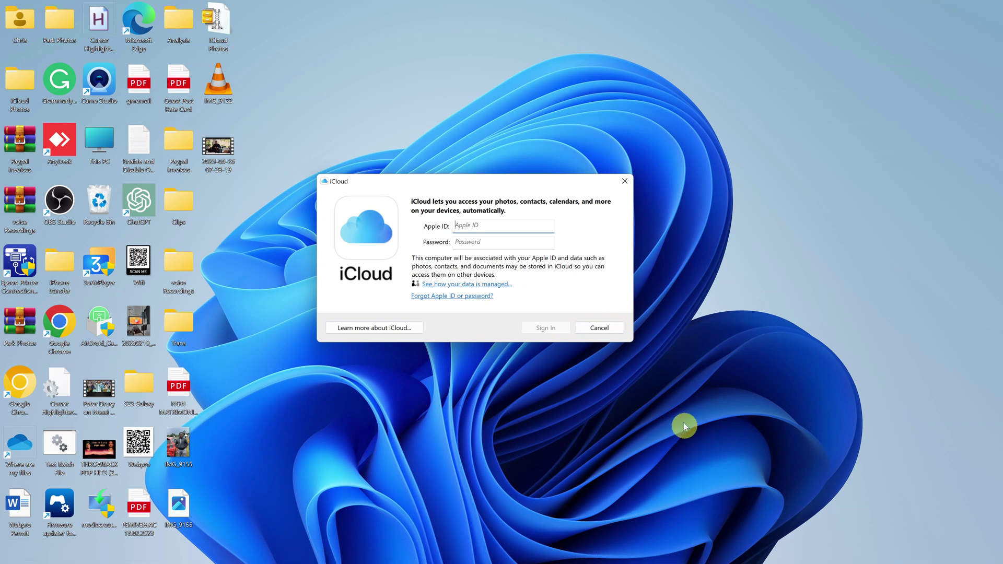